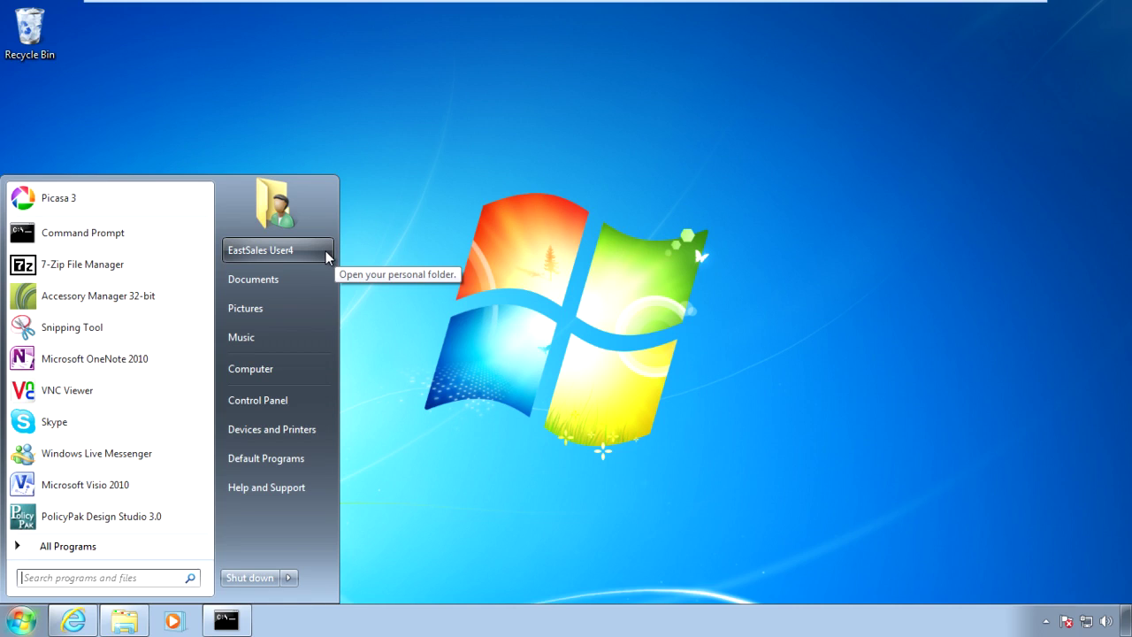
Open Picasa 3 and review its General, File Types and Web Albums options, leaving the settings unsaved
left_click(173, 197)
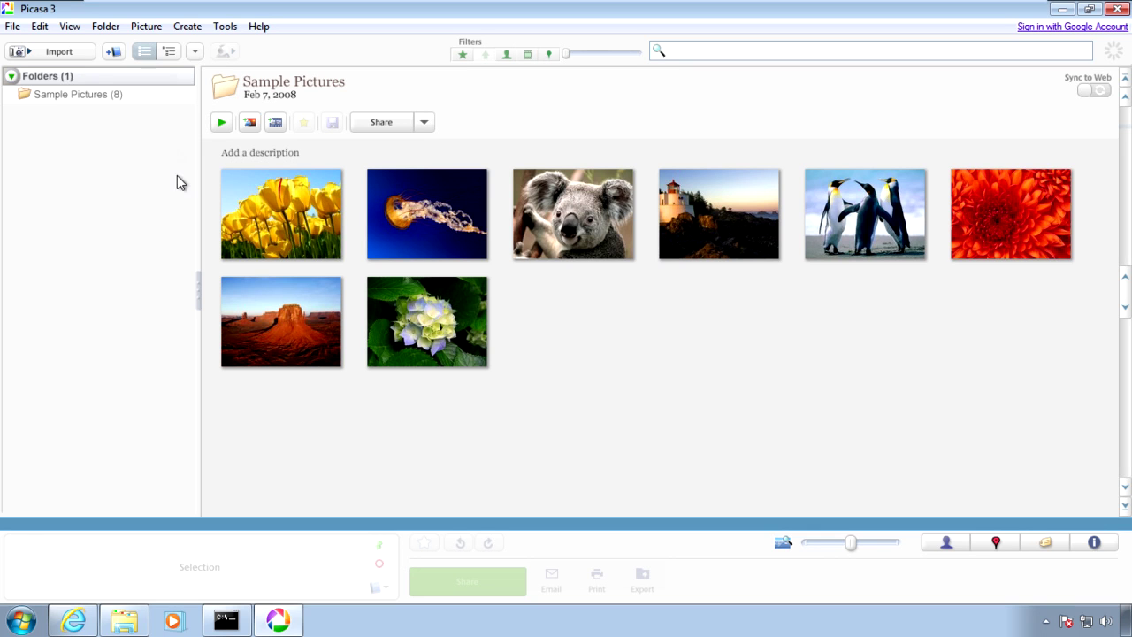
left_click(224, 26)
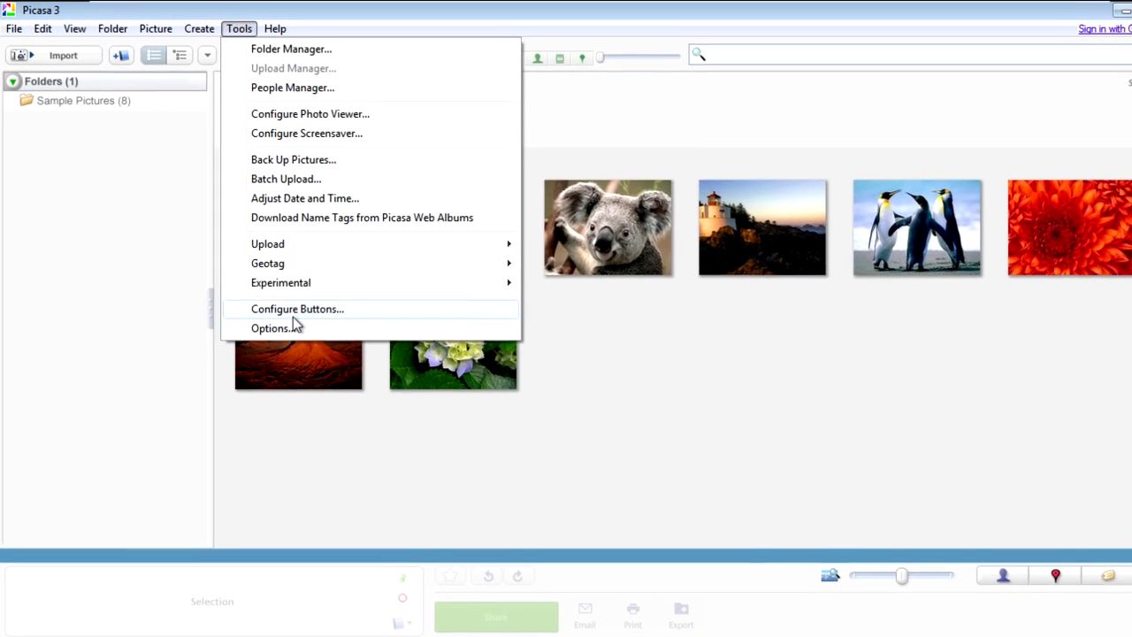
left_click(294, 325)
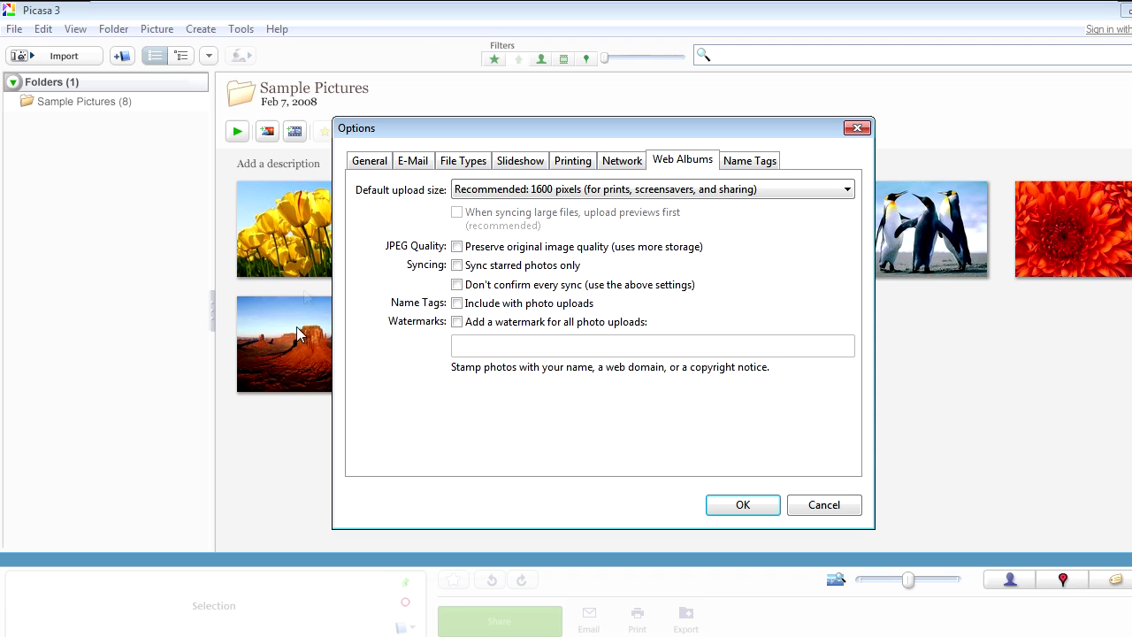
left_click(368, 161)
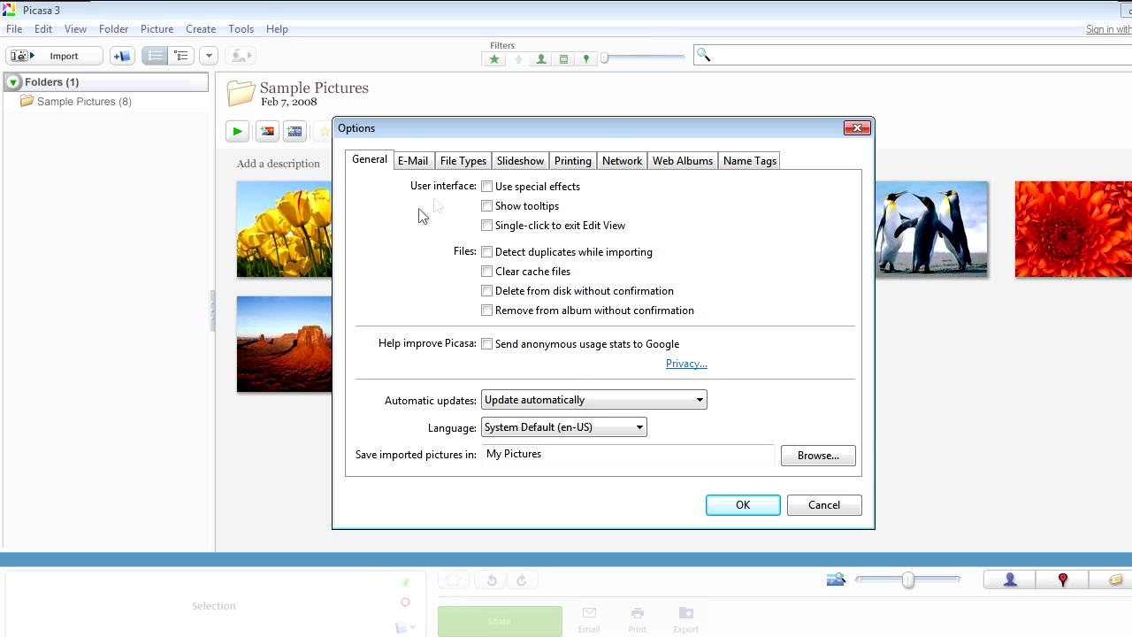
left_click(465, 161)
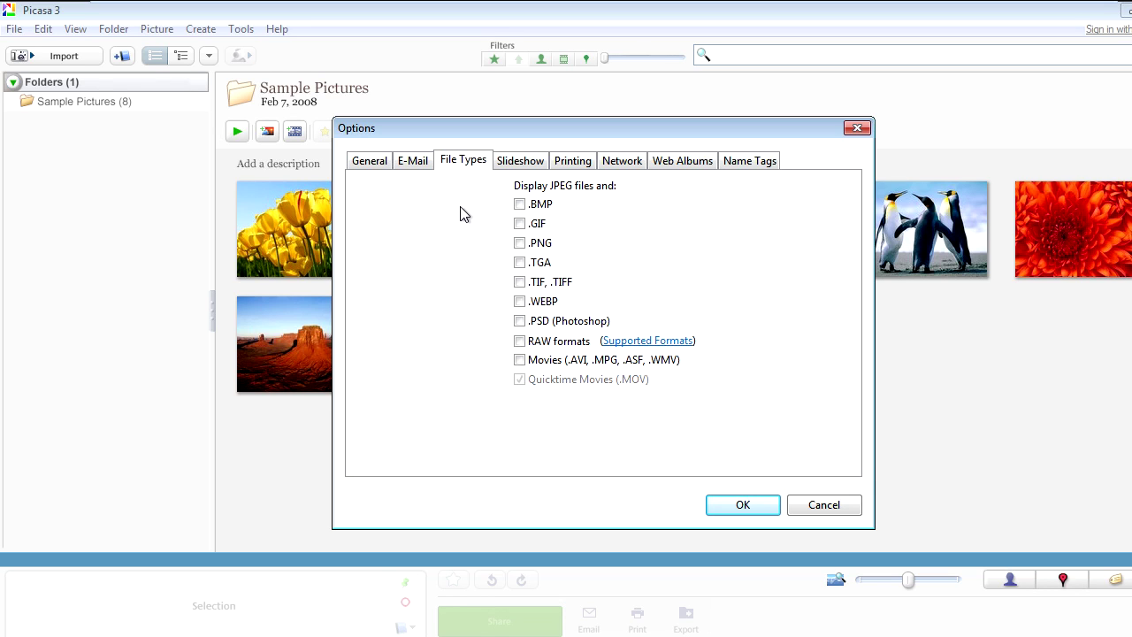
left_click(690, 163)
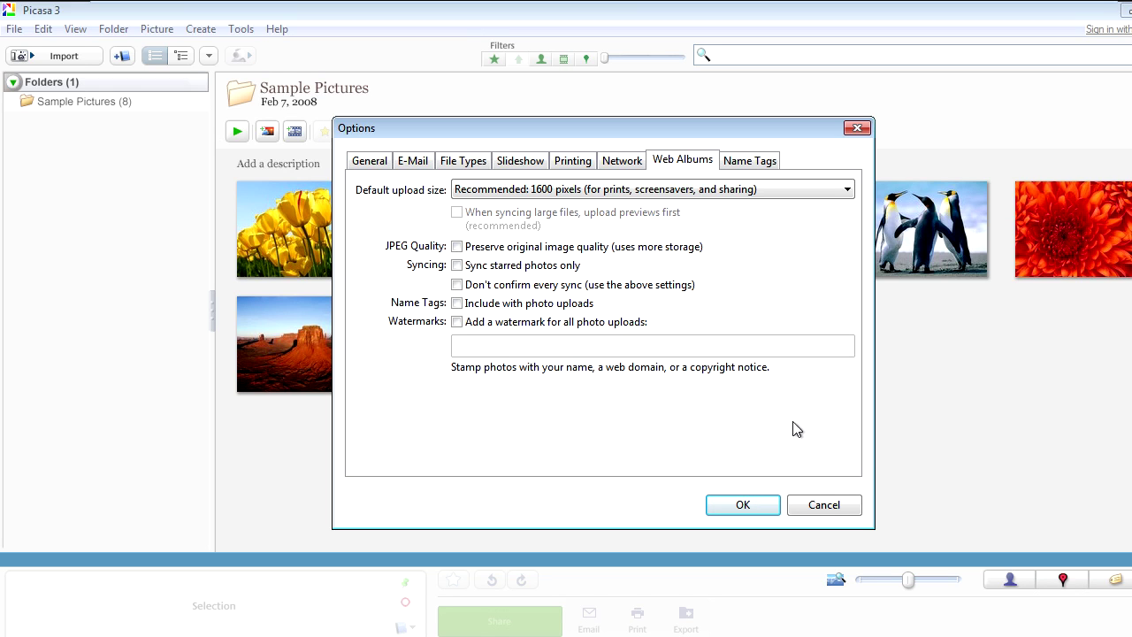
left_click(819, 508)
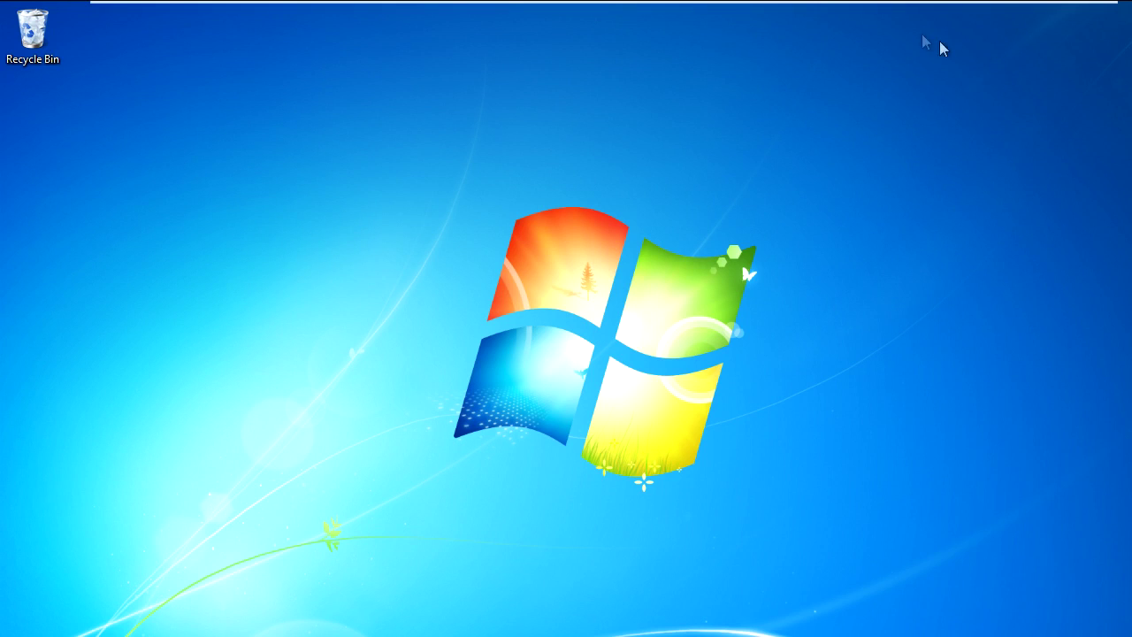
Switch to the Windows Server 2008 R2 machine and create a GPO named "Lockdown Picasa" linked to East Sales Users
left_click(336, 17)
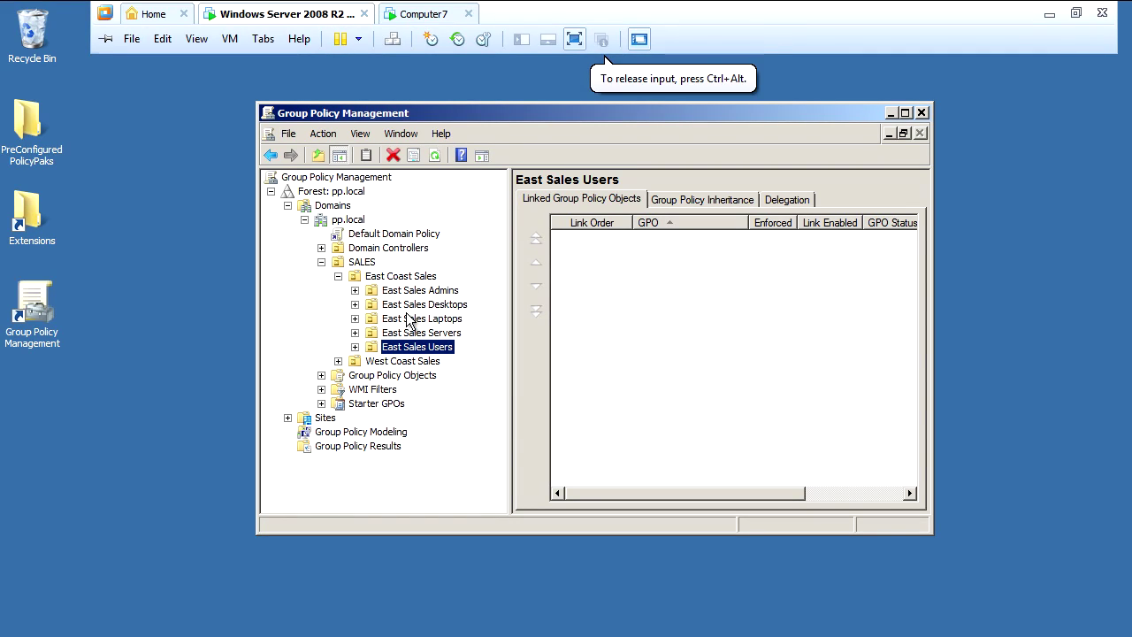
right_click(449, 352)
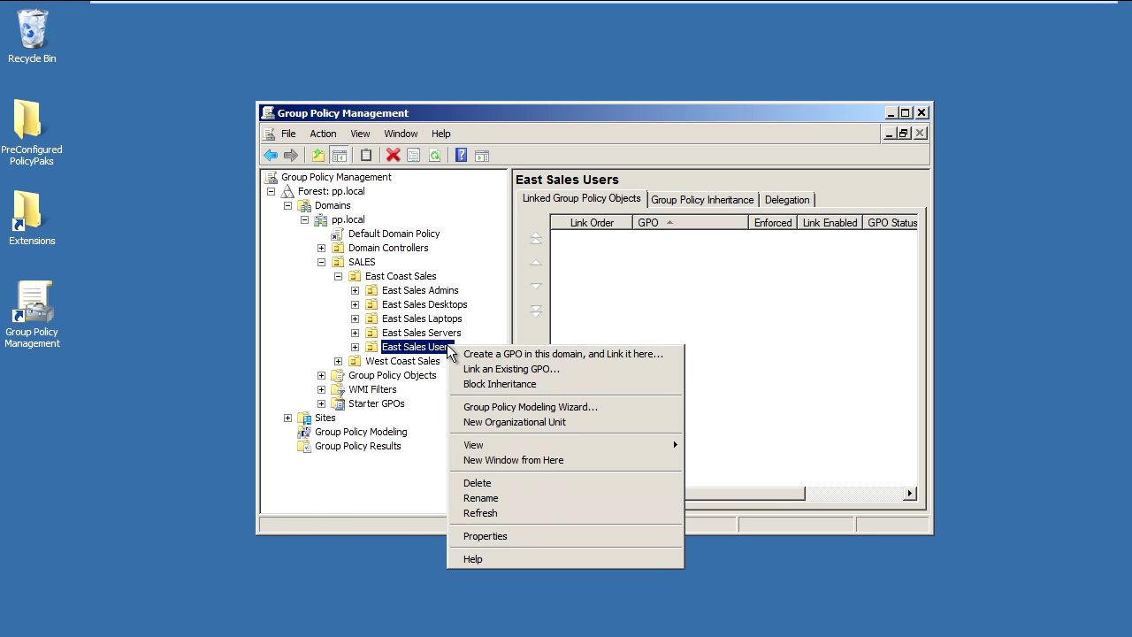
left_click(569, 355)
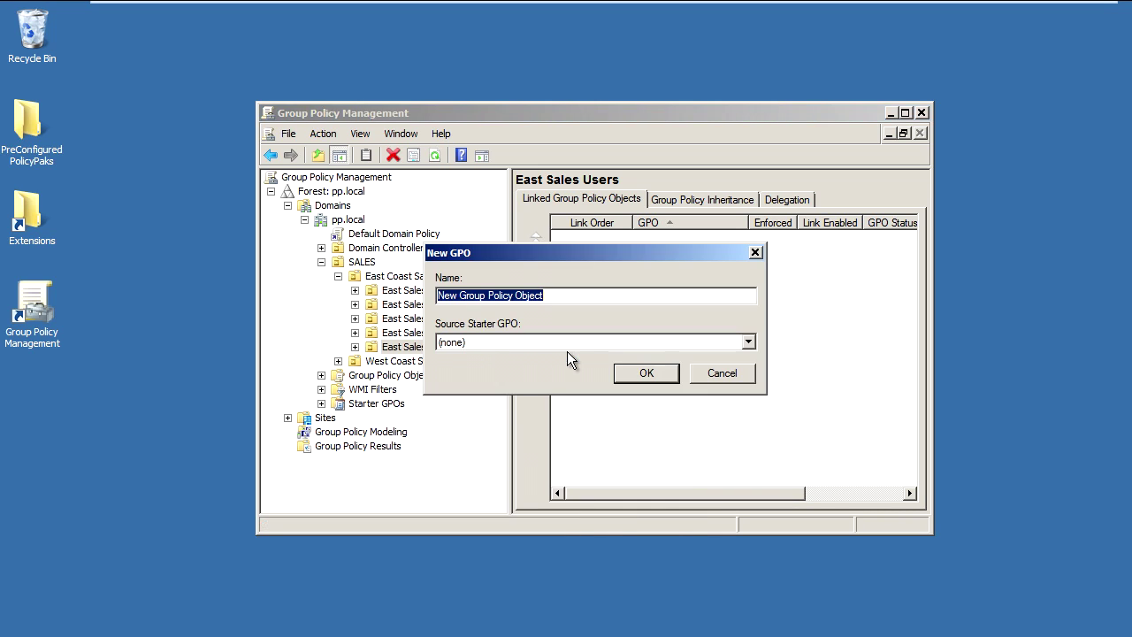
type("Lockdown P")
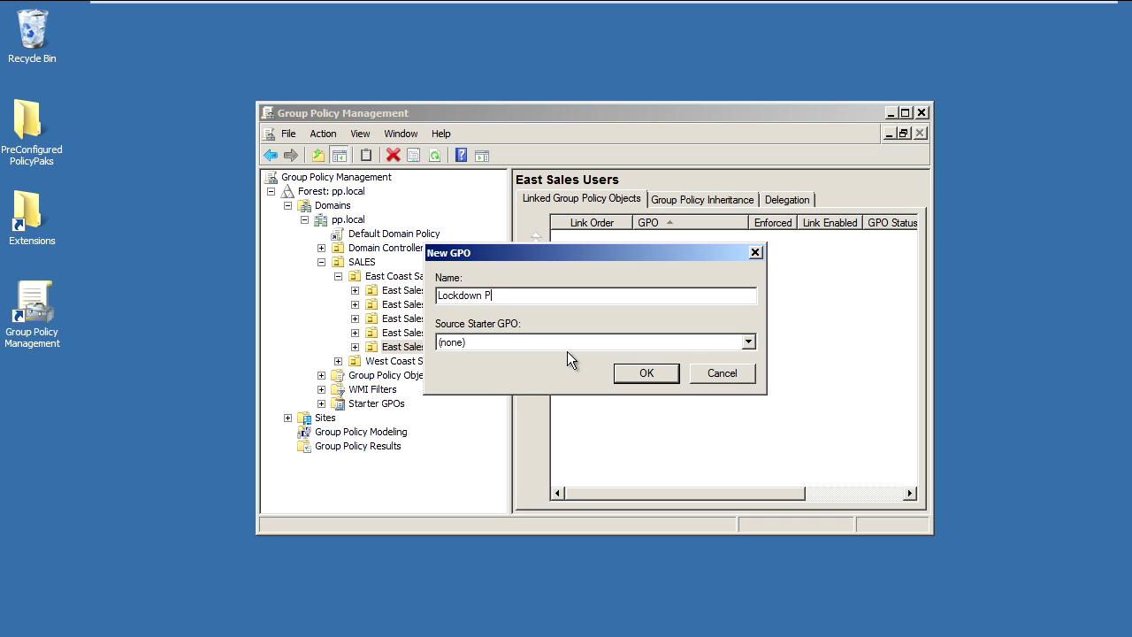
type("icasa")
key("Return")
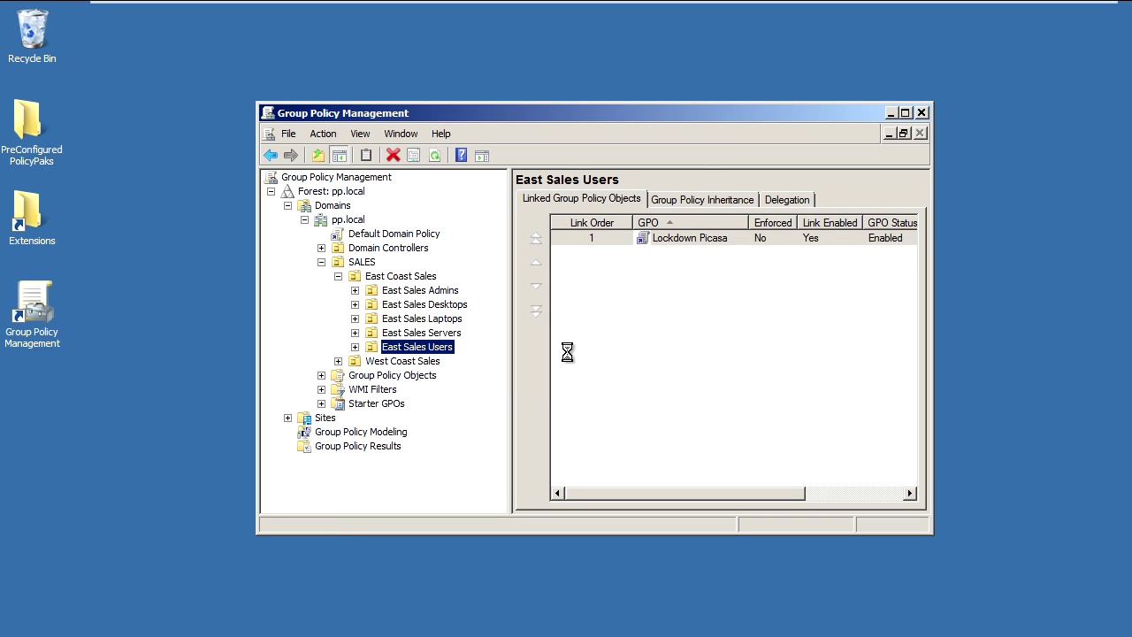
Open the Lockdown Picasa GPO under East Sales Users for editing
double_click(602, 237)
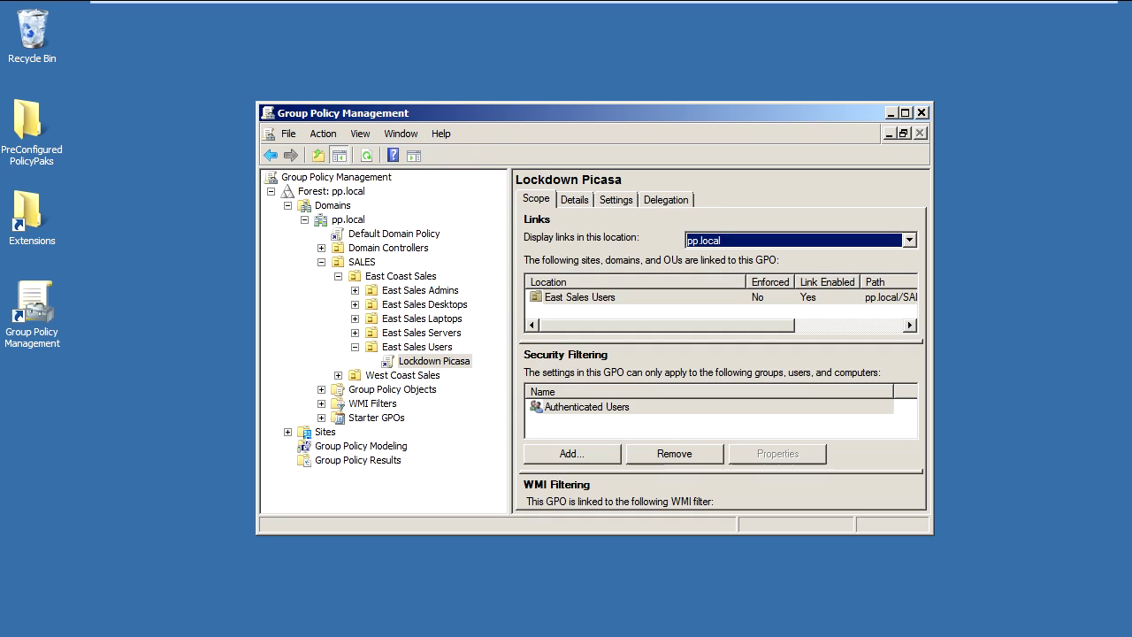
left_click(430, 360)
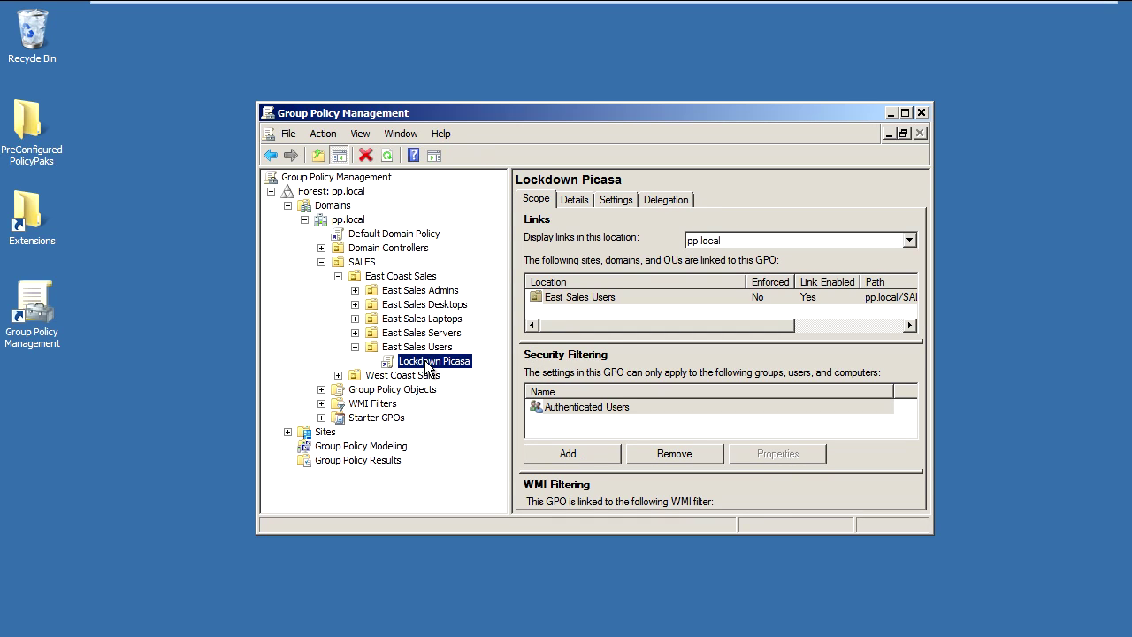
right_click(428, 361)
left_click(447, 369)
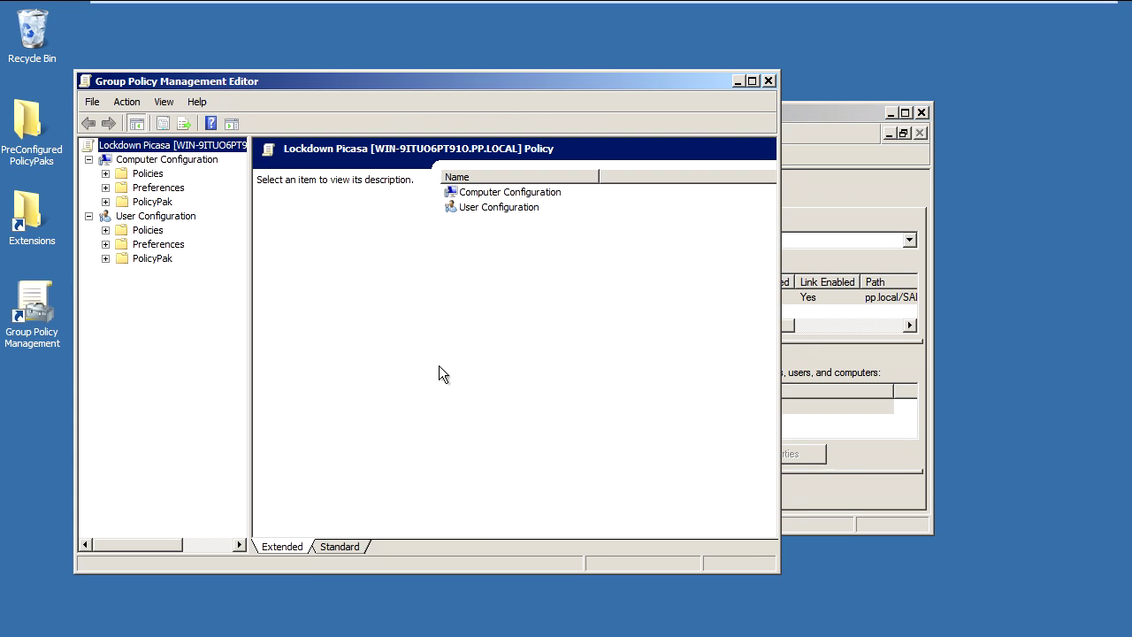
Add PolicyPak for Picasa 3 to the PolicyPak applications under User Configuration
left_click(105, 258)
left_click(192, 276)
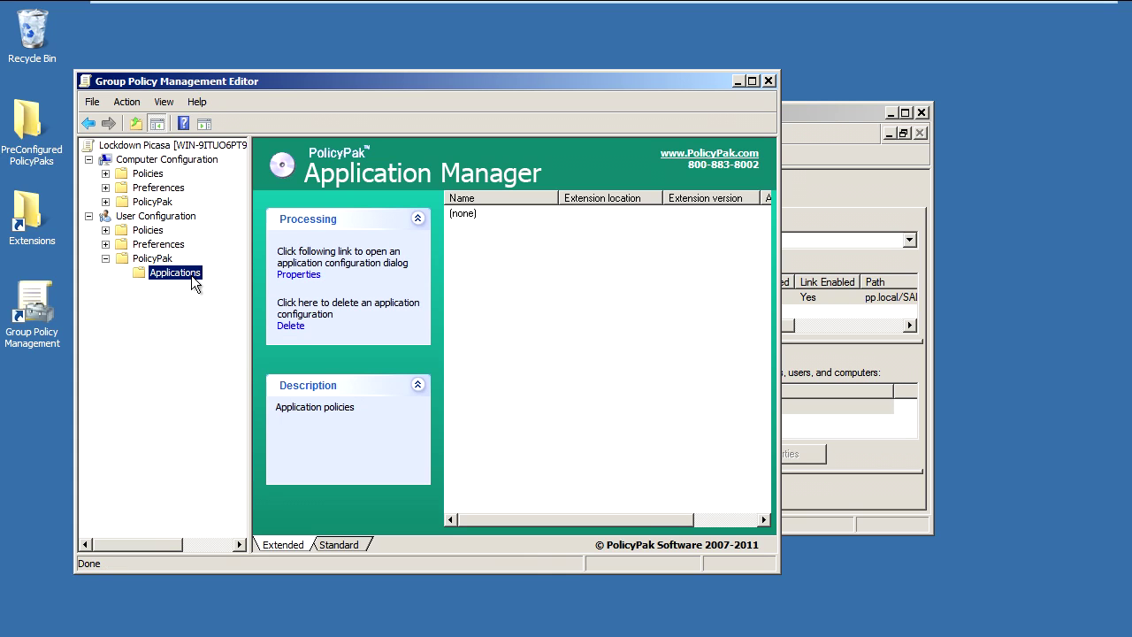
right_click(192, 277)
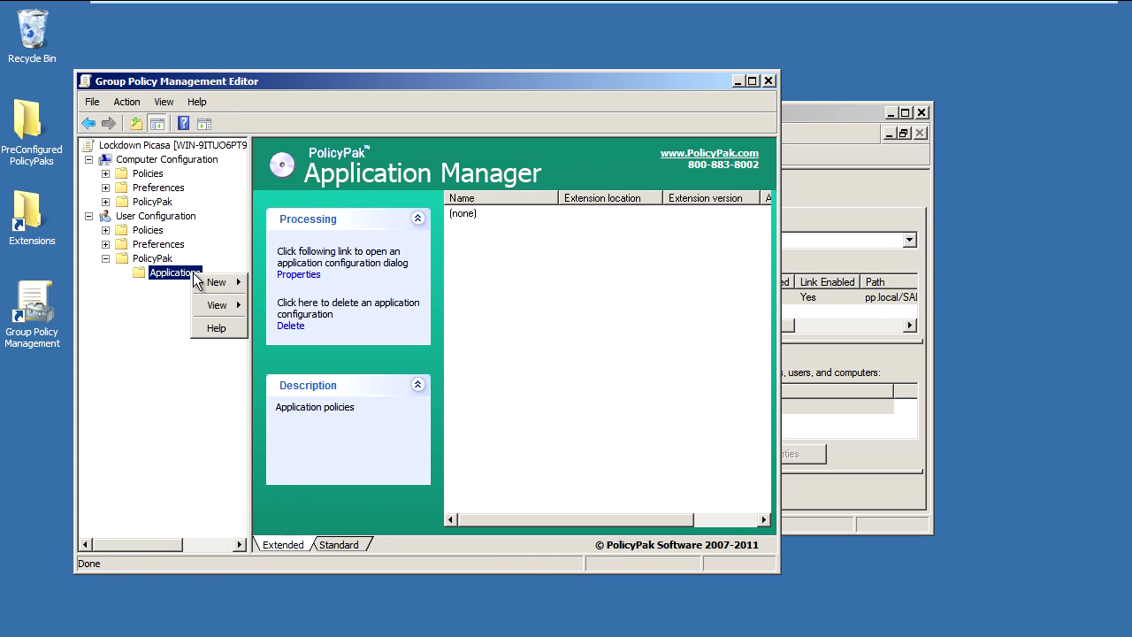
mouse_move(219, 282)
mouse_move(281, 283)
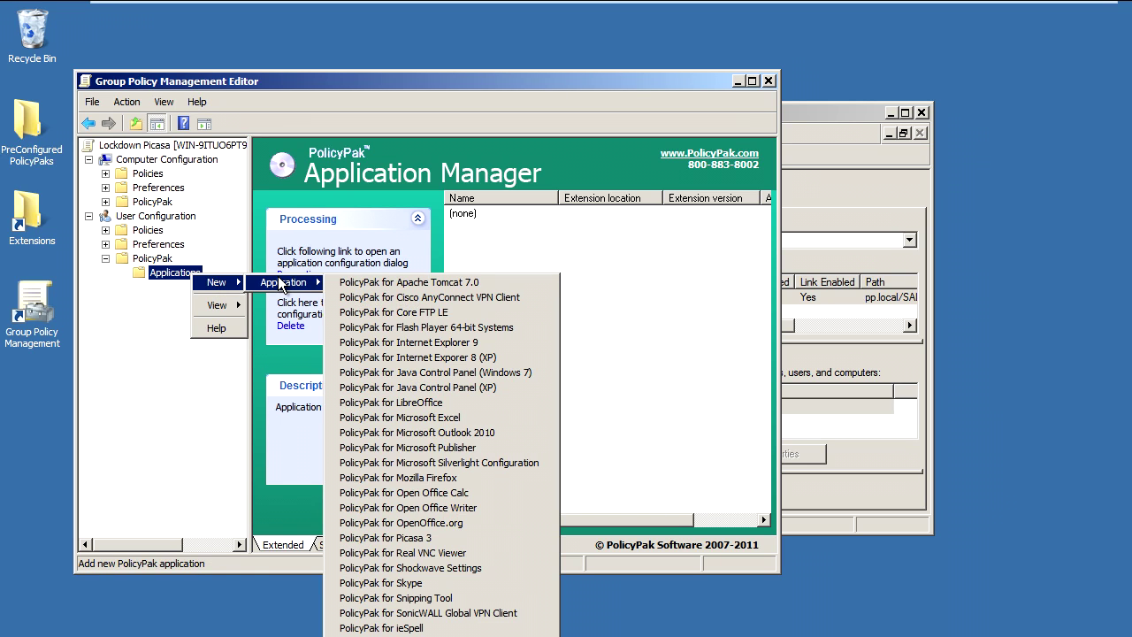
left_click(485, 536)
In the Picasa 3 entry's properties, set Automatic updates to "Don't check for updates" and hide the corresponding control in the target application
left_click(477, 216)
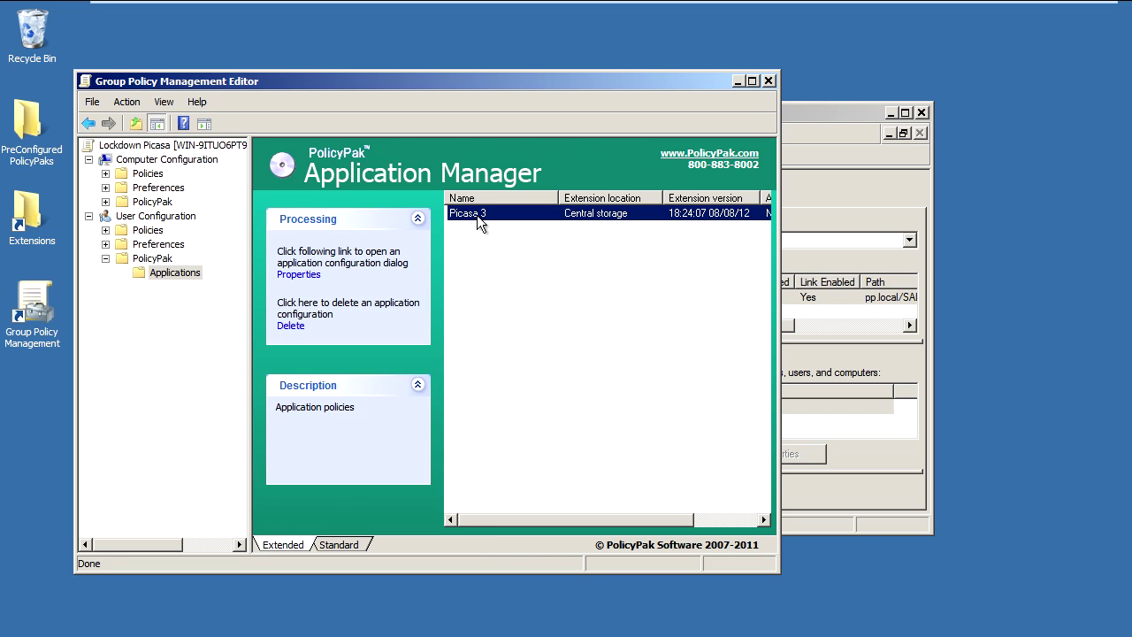
right_click(477, 218)
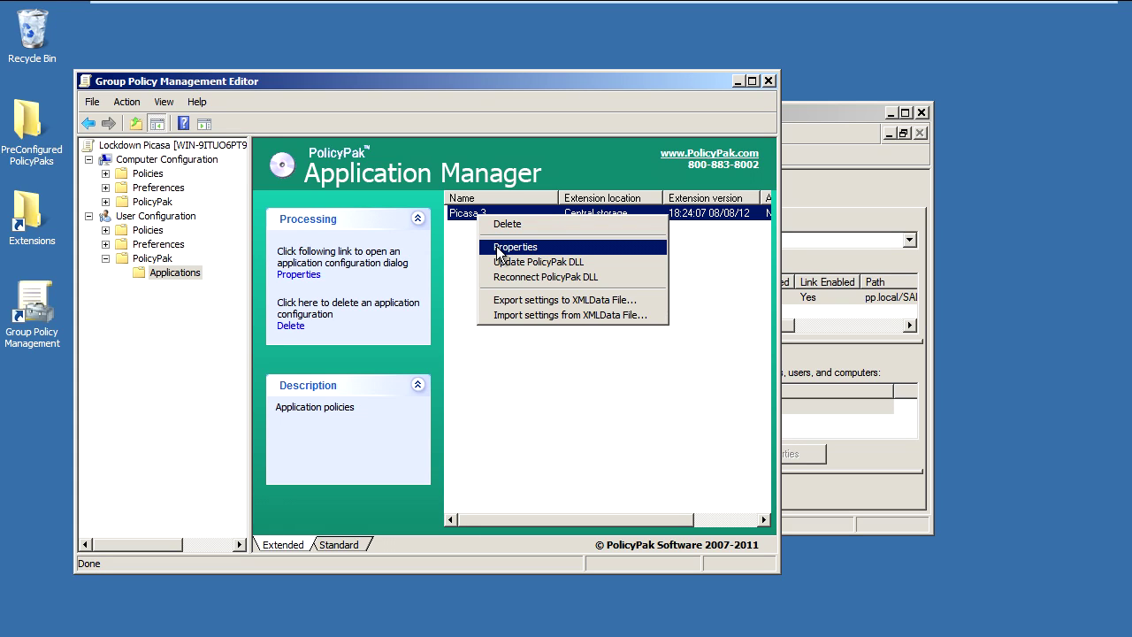
left_click(498, 248)
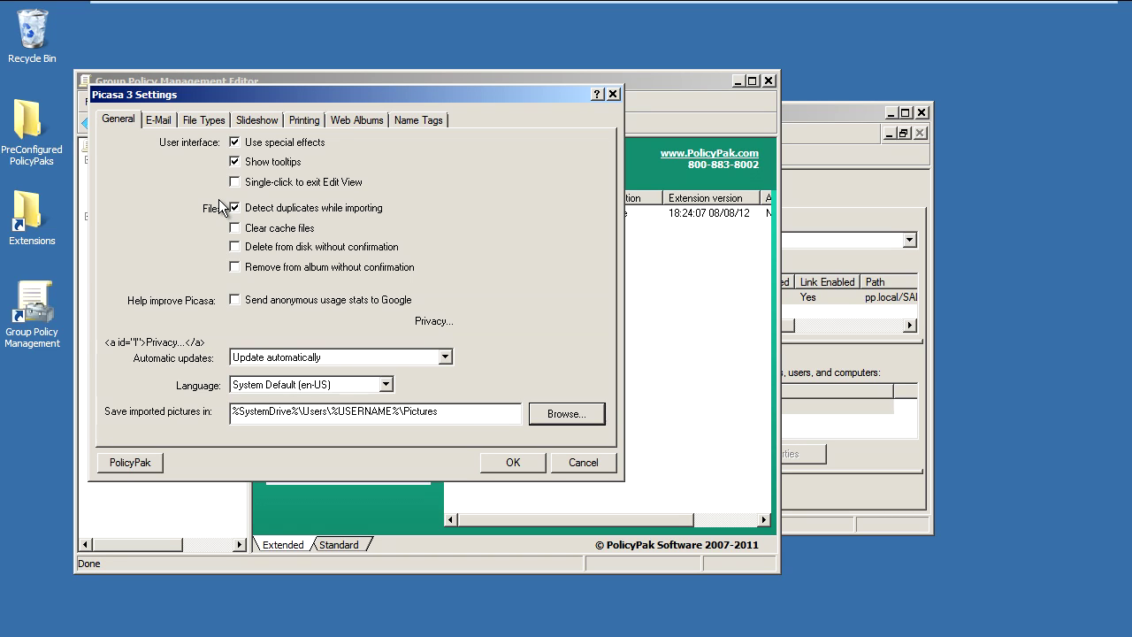
left_click(444, 356)
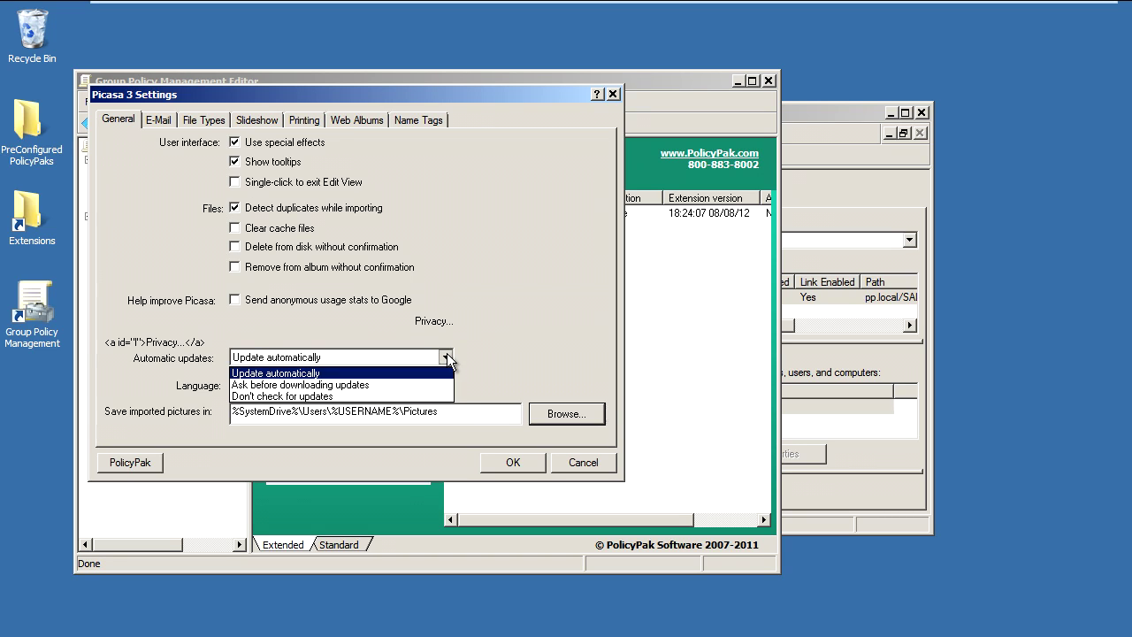
left_click(417, 395)
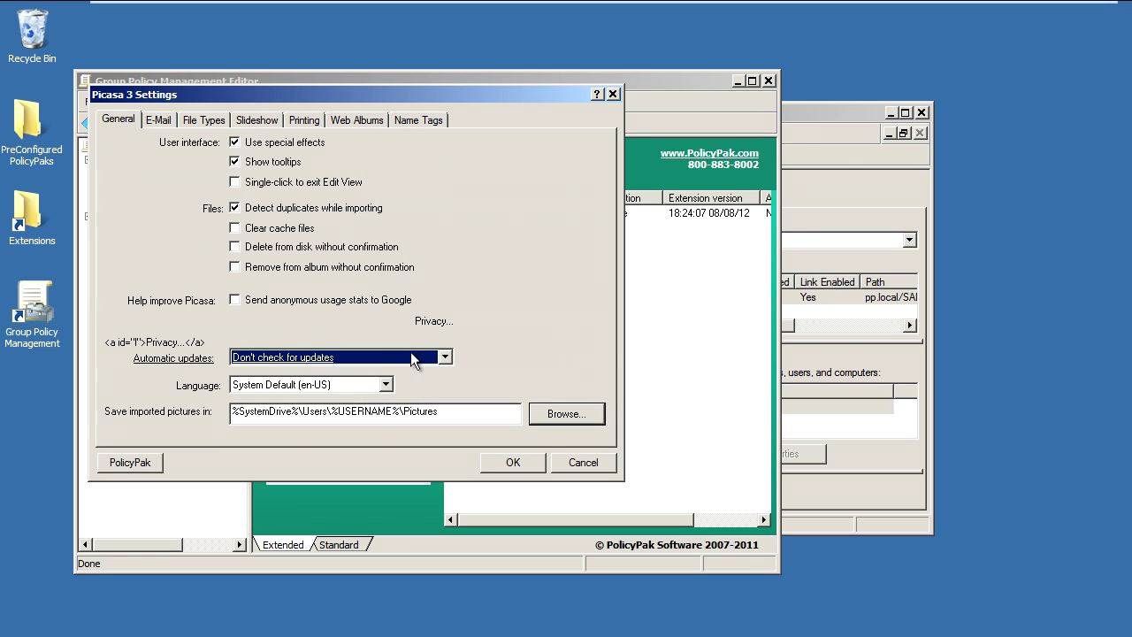
right_click(414, 361)
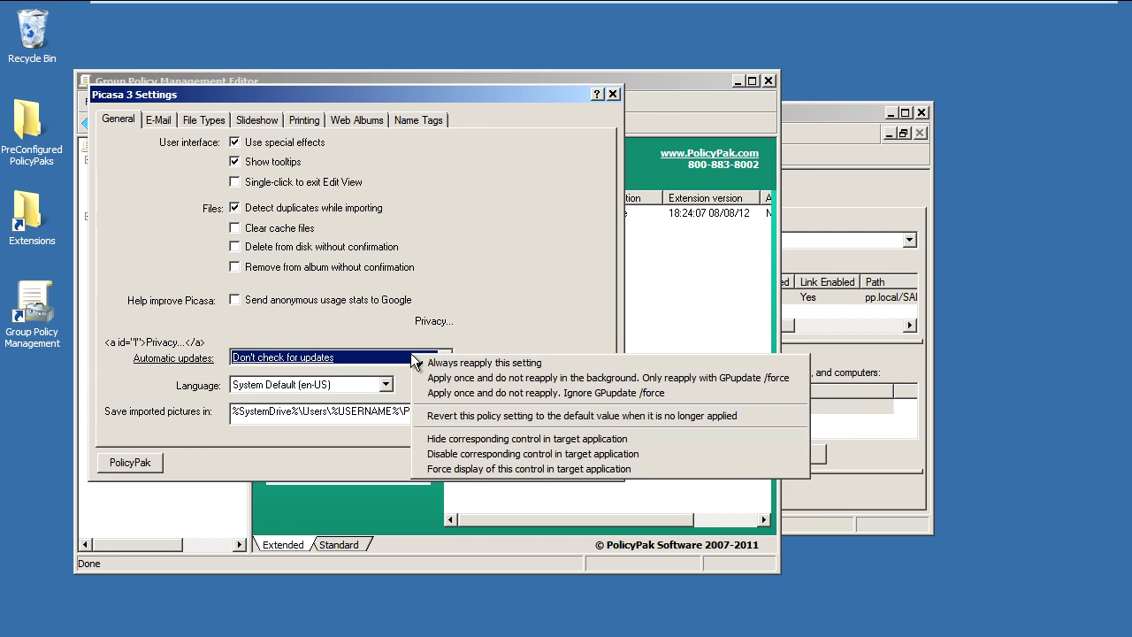
left_click(466, 439)
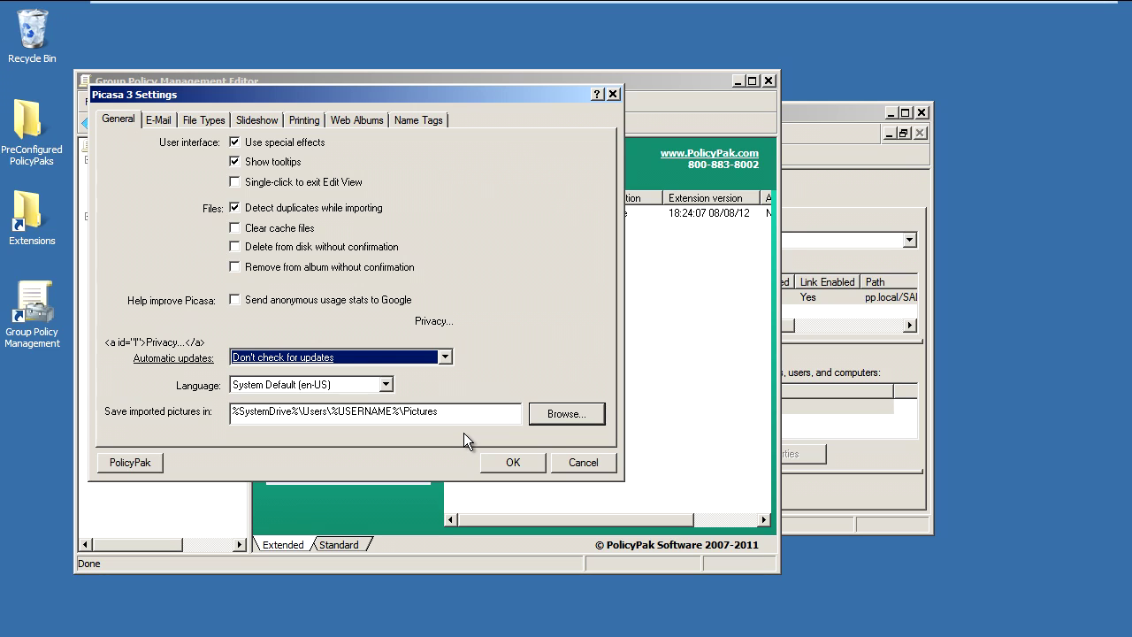
Enforce "Send anonymous usage stats to Google" as unchecked and disable its corresponding control in the target application
left_click(235, 301)
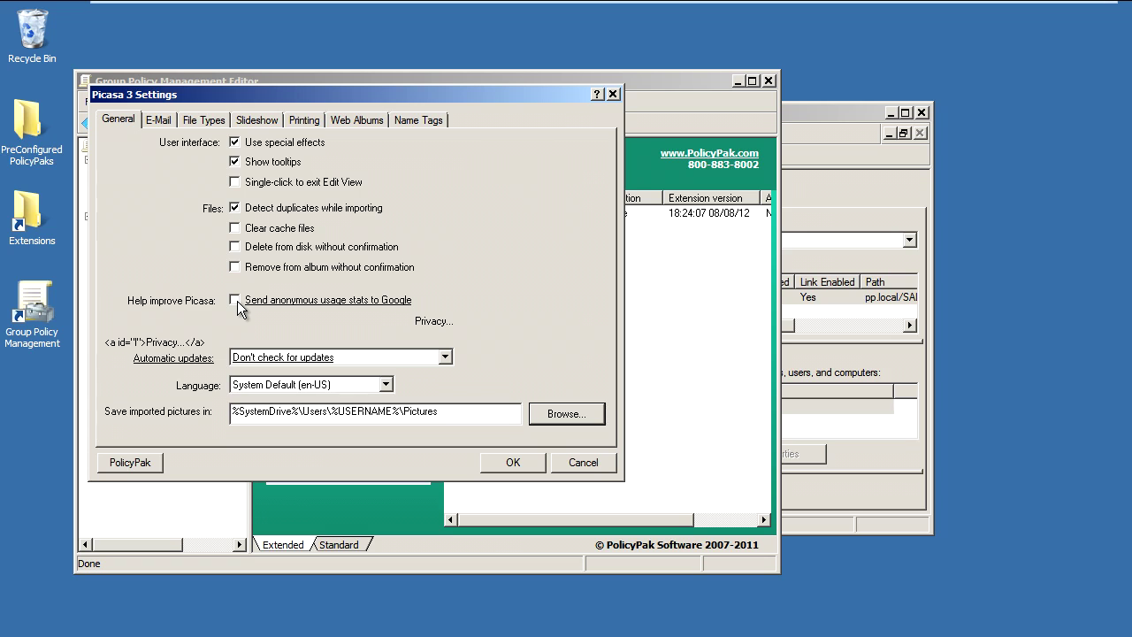
right_click(237, 301)
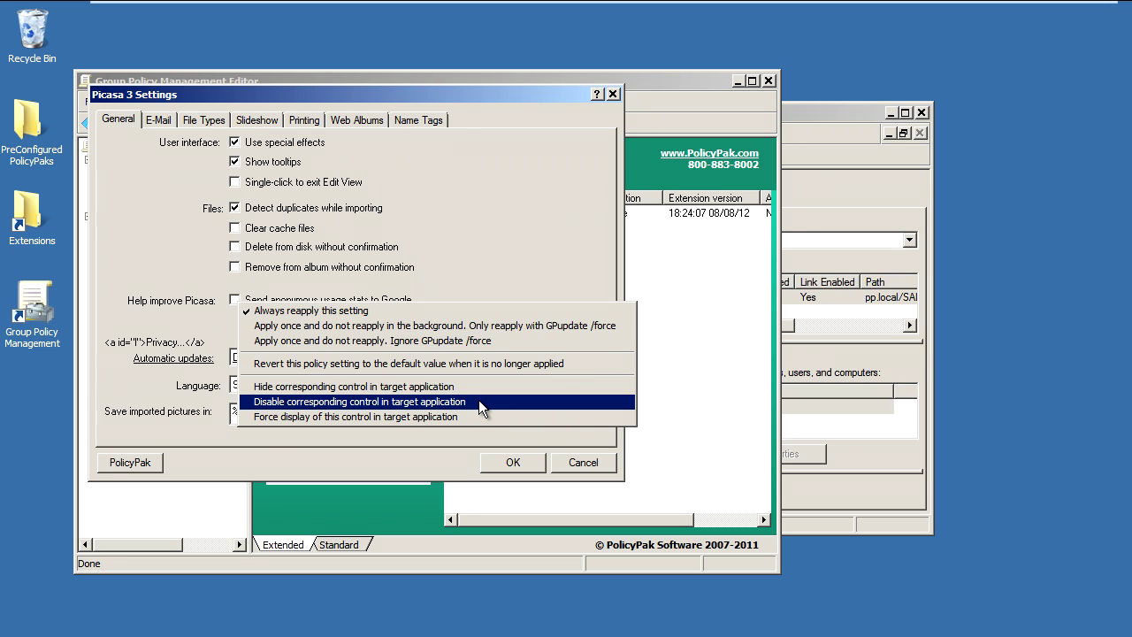
left_click(478, 400)
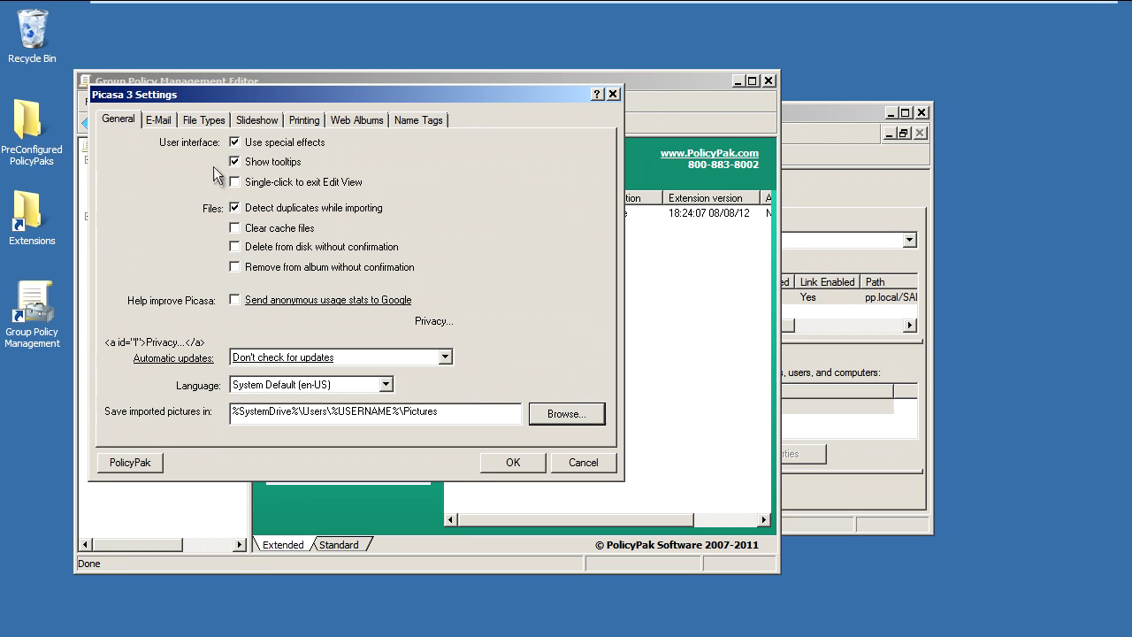
Configure the displayed file types to include .BMP, .GIF, .PNG, .TGA and .TIF, and exclude .PSD, RAW formats and Movies
left_click(207, 121)
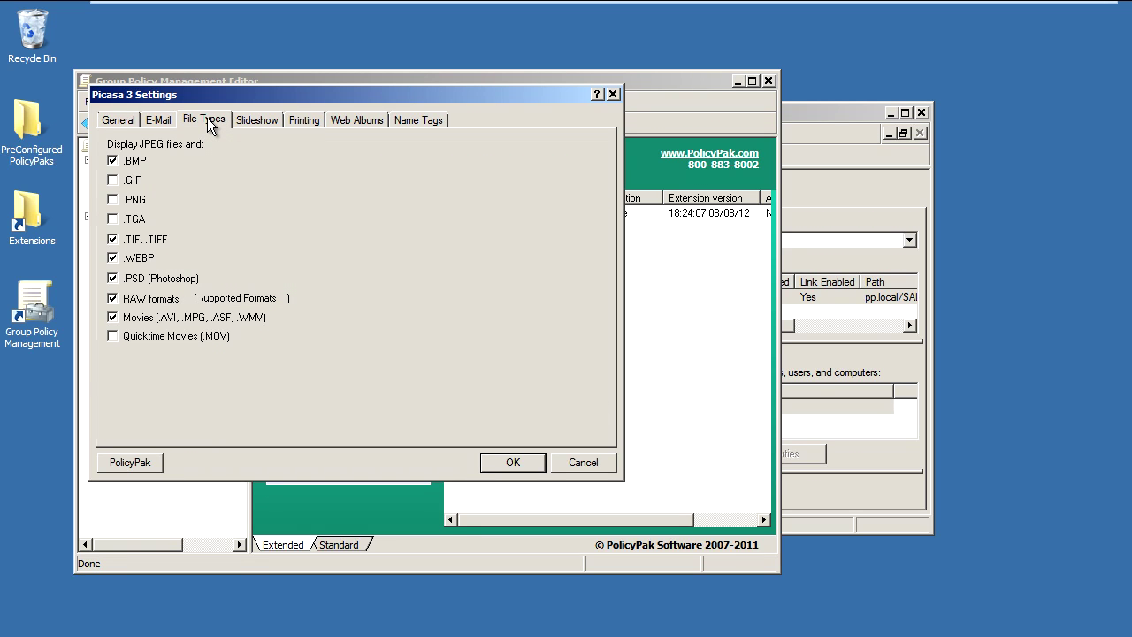
left_click(112, 279)
left_click(113, 298)
left_click(113, 318)
left_click(113, 198)
left_click(112, 219)
left_click(112, 239)
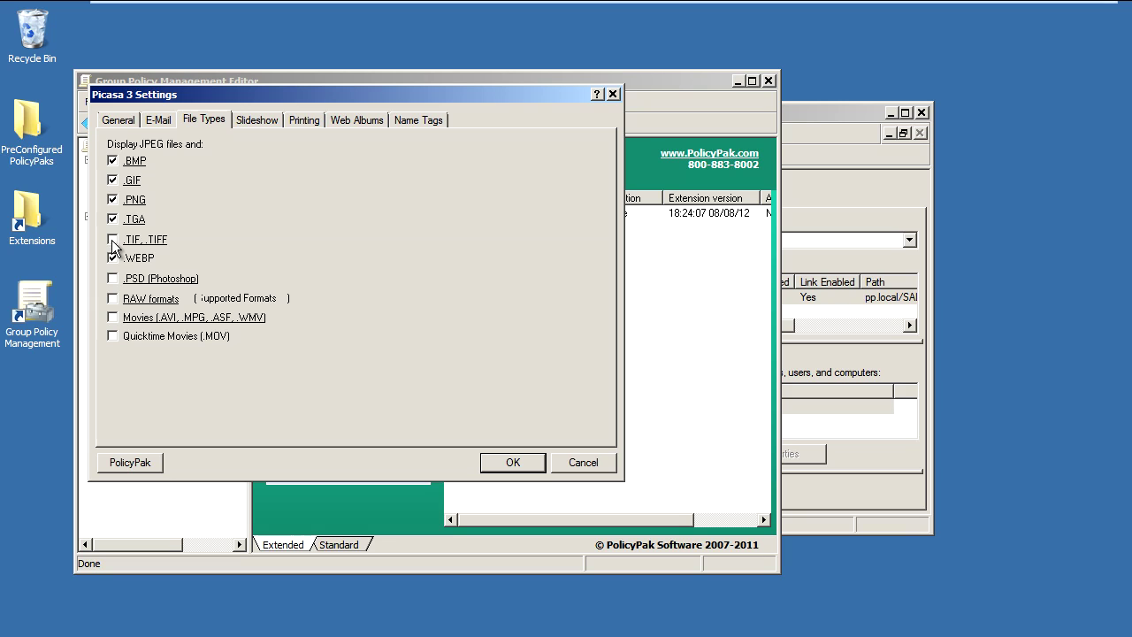
left_click(112, 238)
For web albums, enforce "Preserve original image quality" and the Name Tags option "Include with photo uploads" as checked
left_click(358, 119)
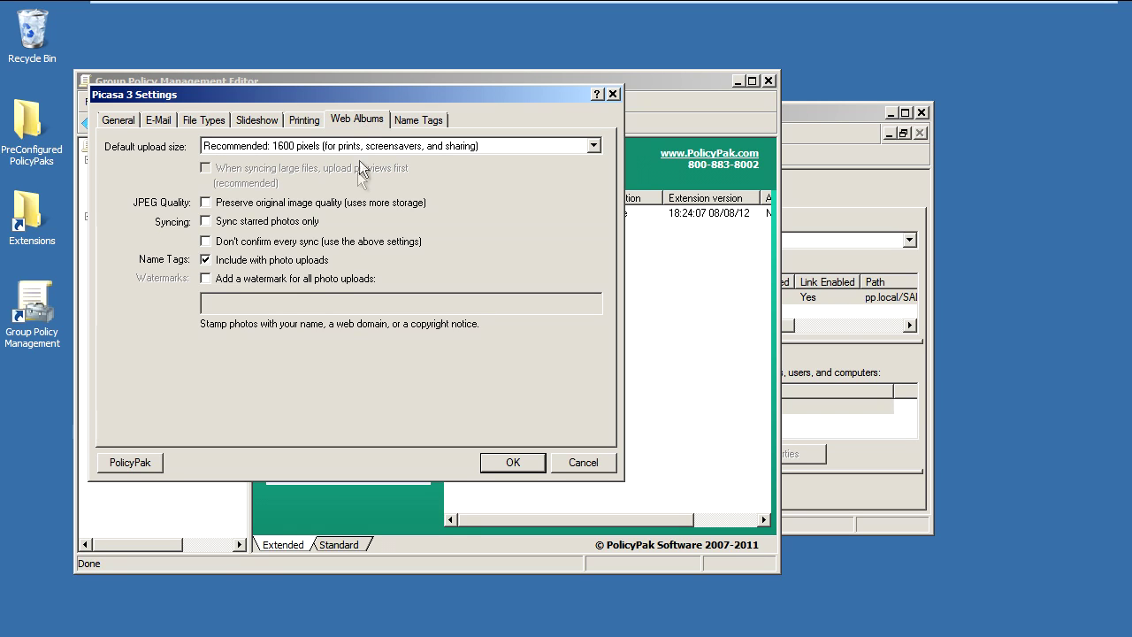
left_click(206, 204)
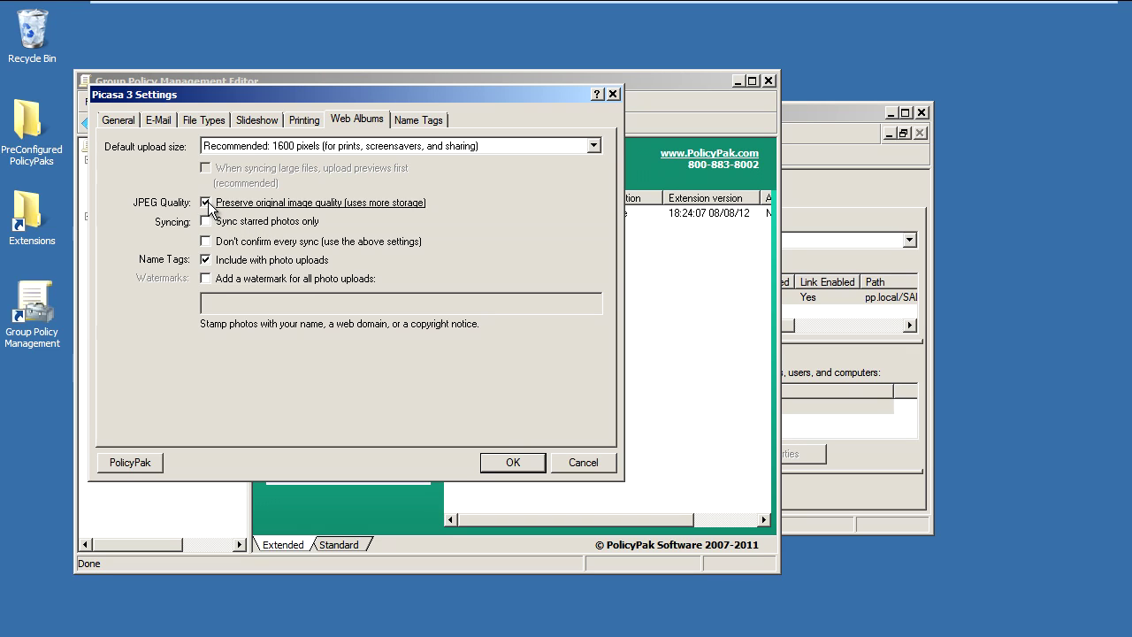
left_click(205, 260)
Disable the whole Web Albums tab in the target application and save the Picasa 3 settings
right_click(501, 189)
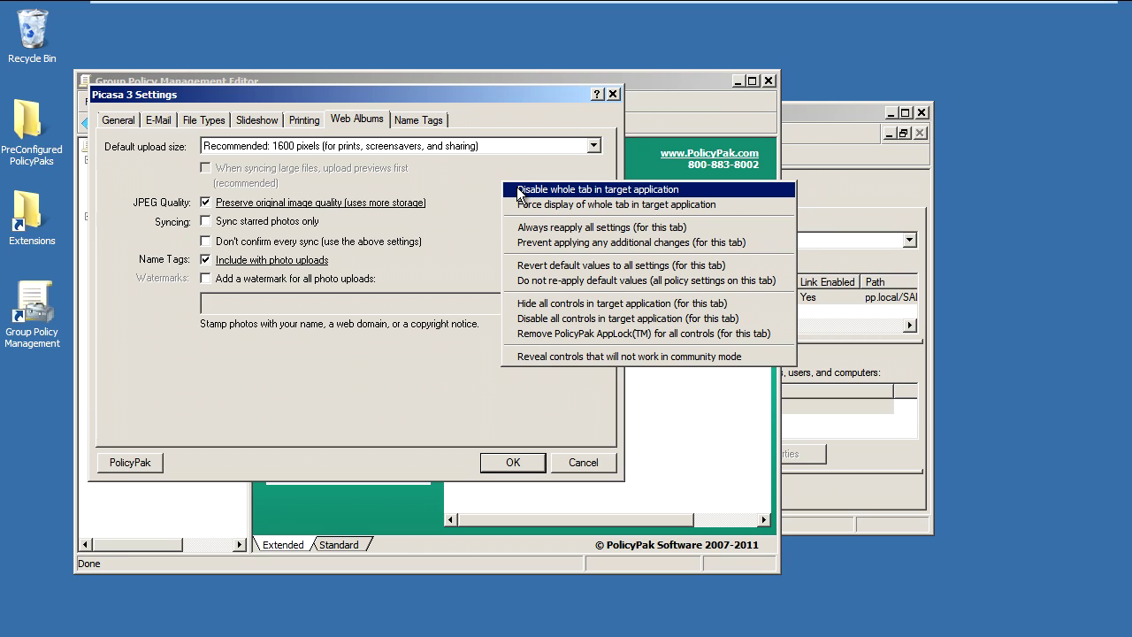
left_click(517, 189)
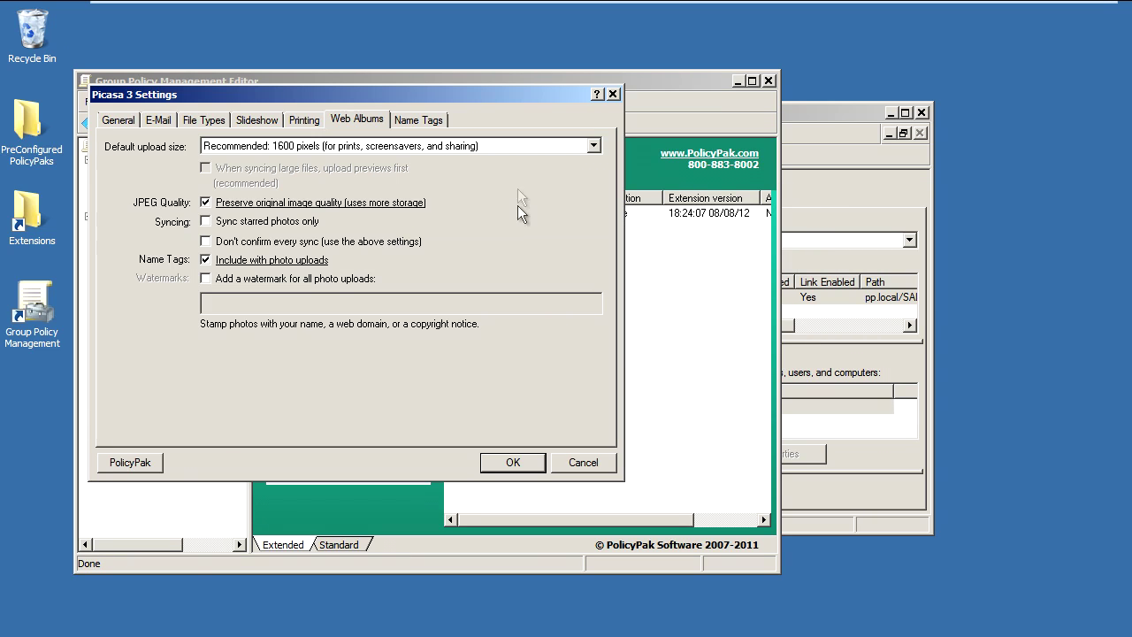
left_click(534, 466)
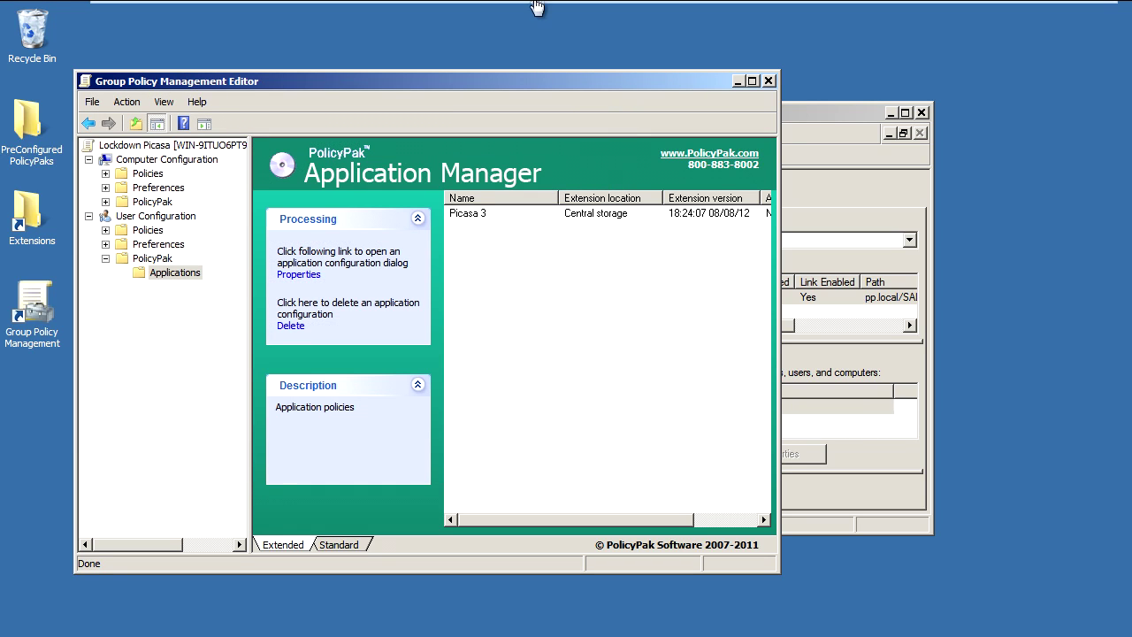
Switch to the Windows 7 client machine and run gpupdate in Command Prompt to refresh Group Policy
mouse_move(537, 8)
left_click(405, 19)
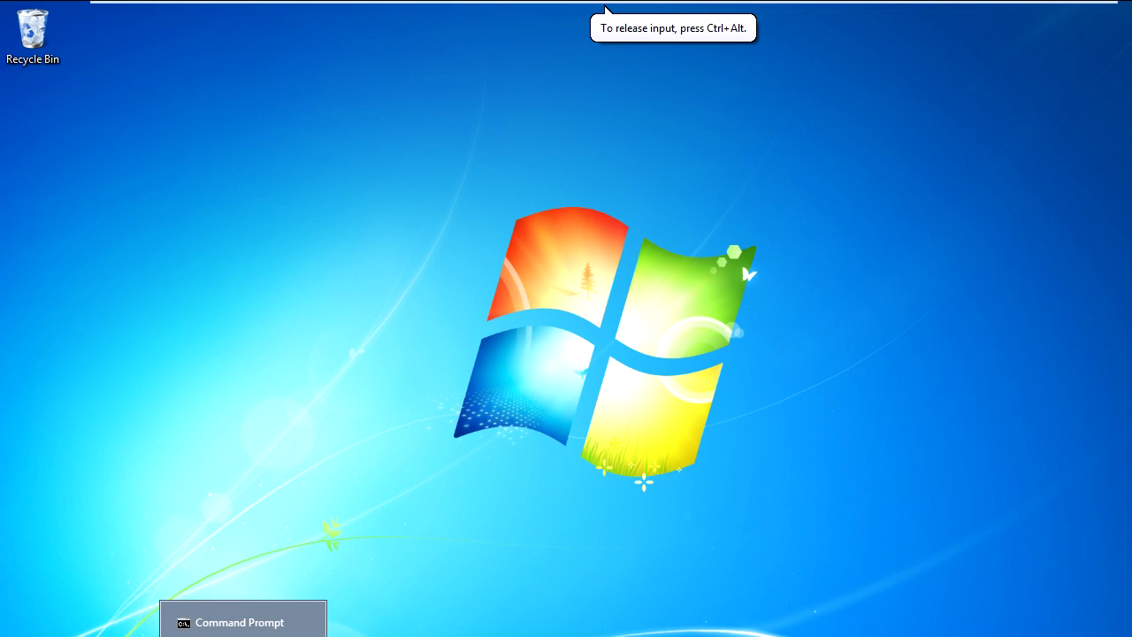
left_click(243, 633)
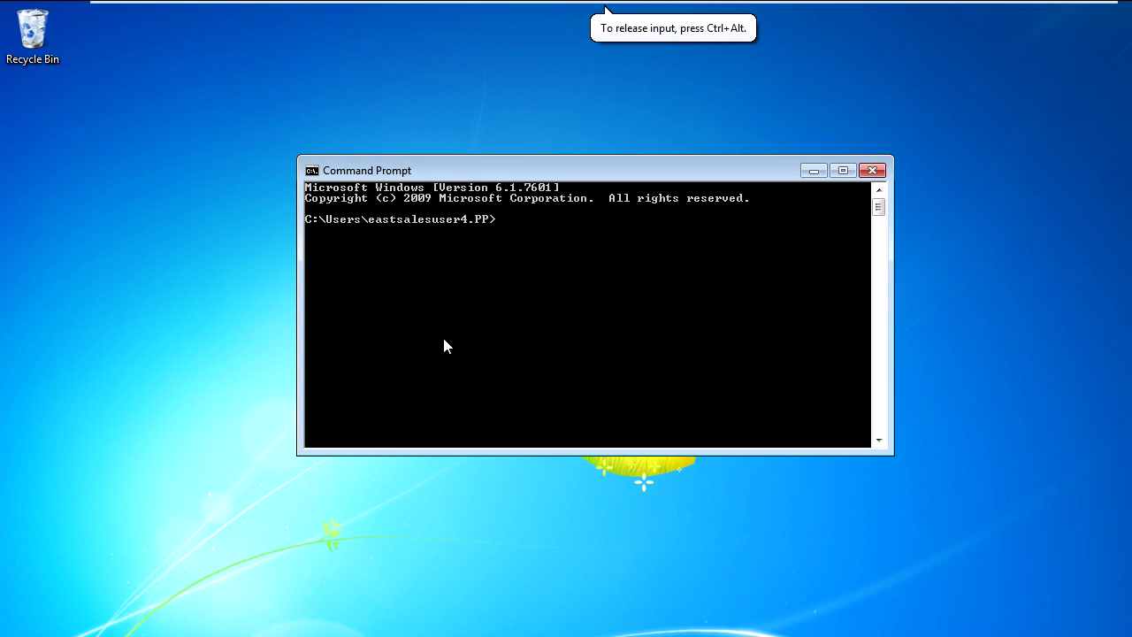
type("gpupdate")
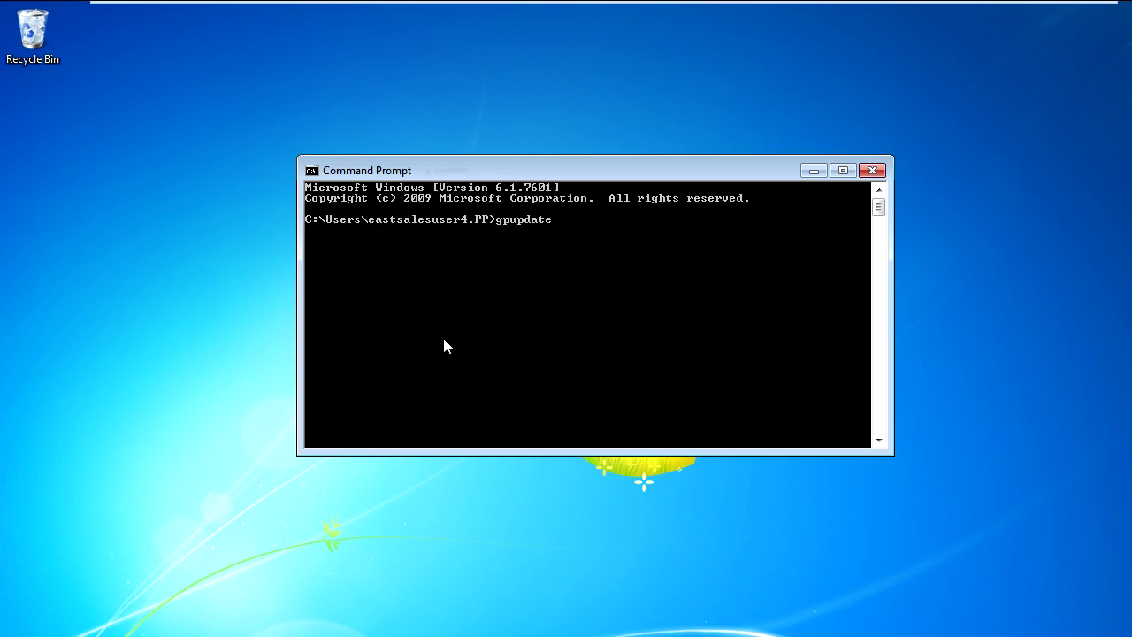
key("Return")
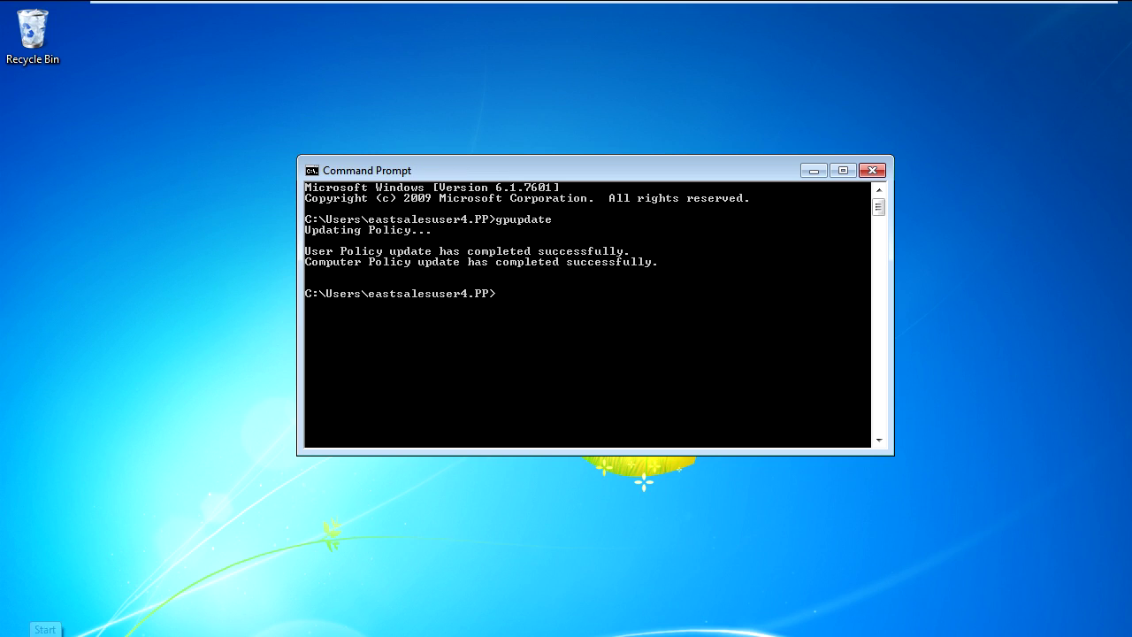
Launch Picasa 3 on the client machine and open its Options dialog
key("super")
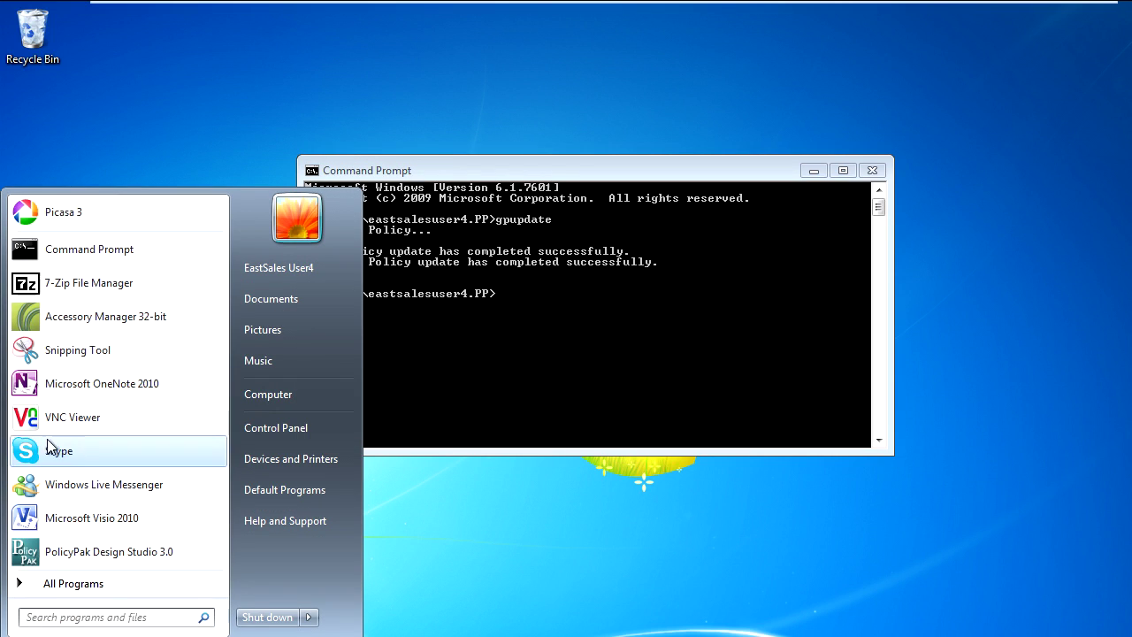
left_click(85, 212)
left_click(241, 29)
left_click(261, 330)
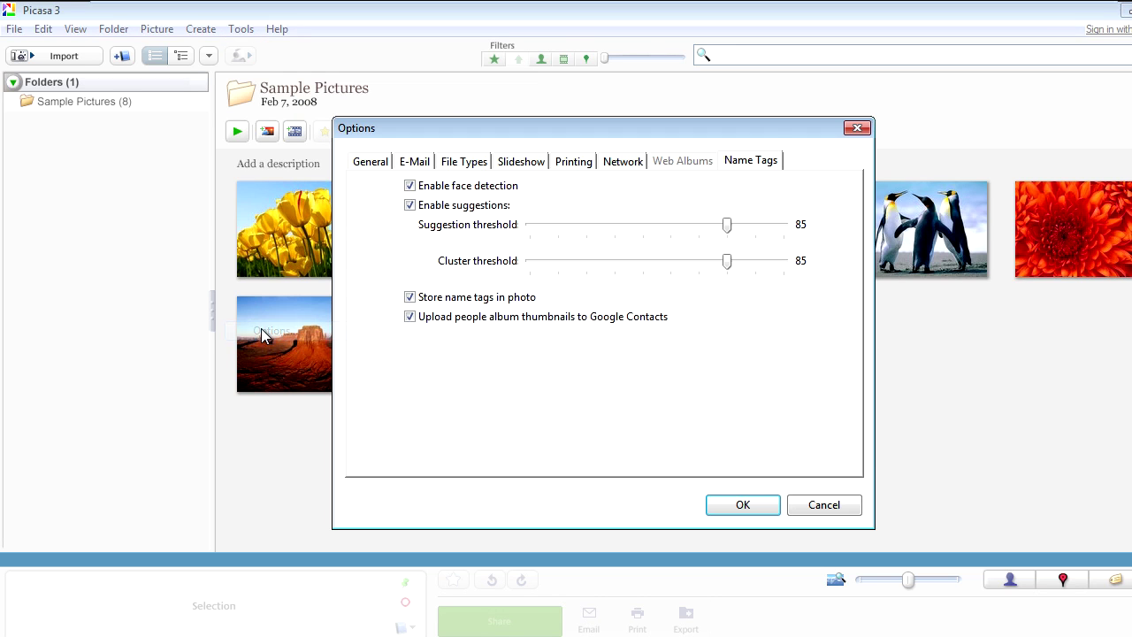
Check the General and File Types options against the enforced policy, and close the options, Picasa 3 and Command Prompt
left_click(386, 166)
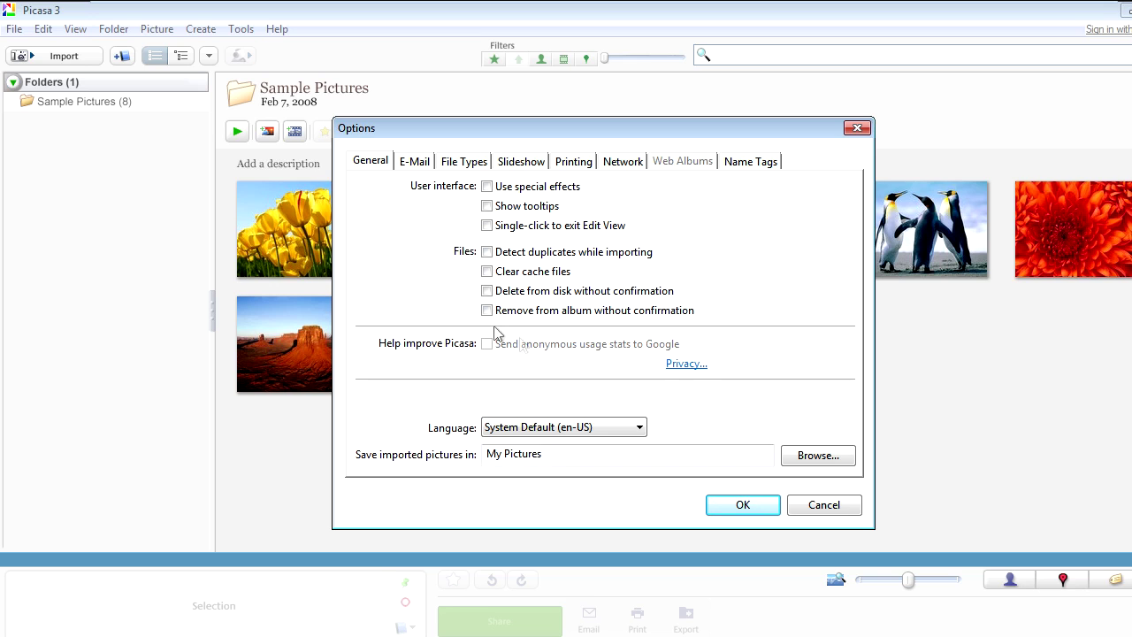
left_click(474, 167)
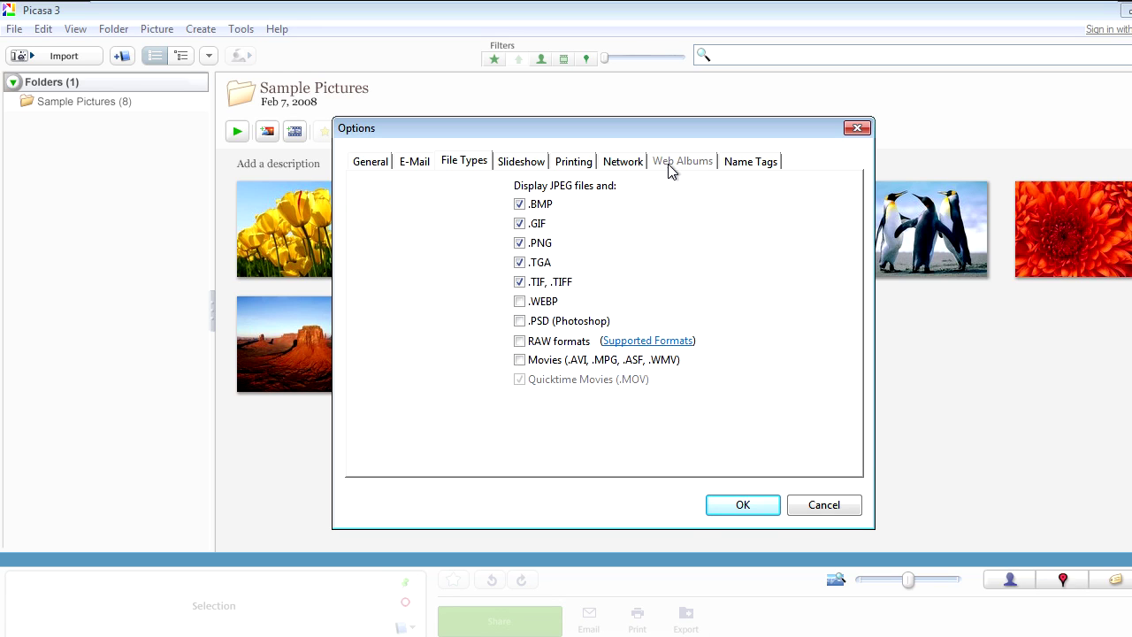
left_click(735, 509)
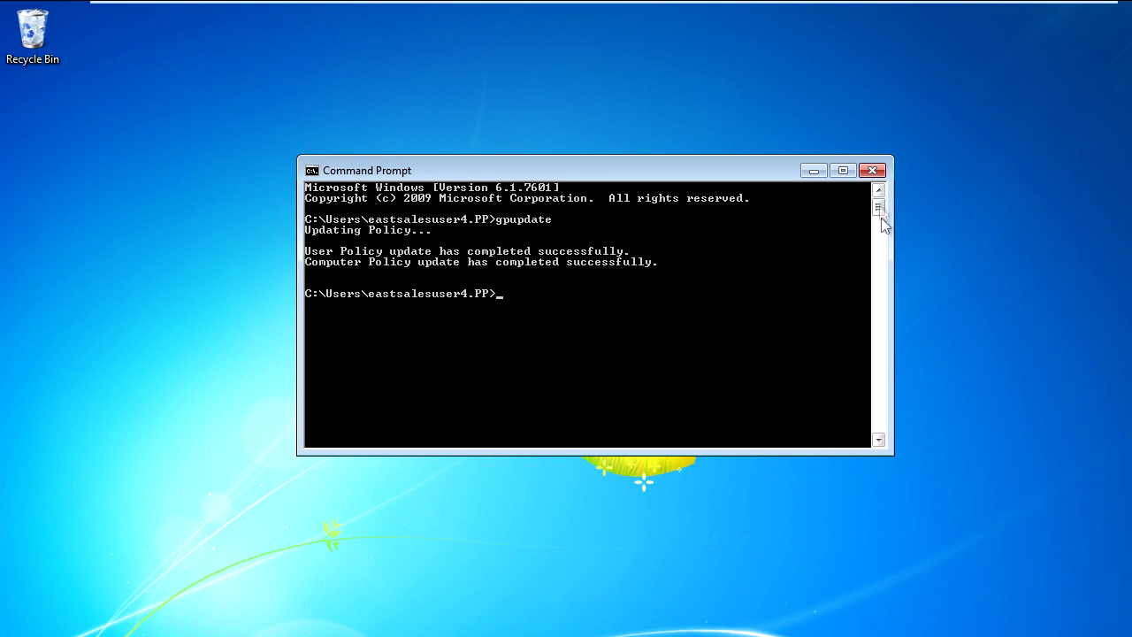
left_click(873, 171)
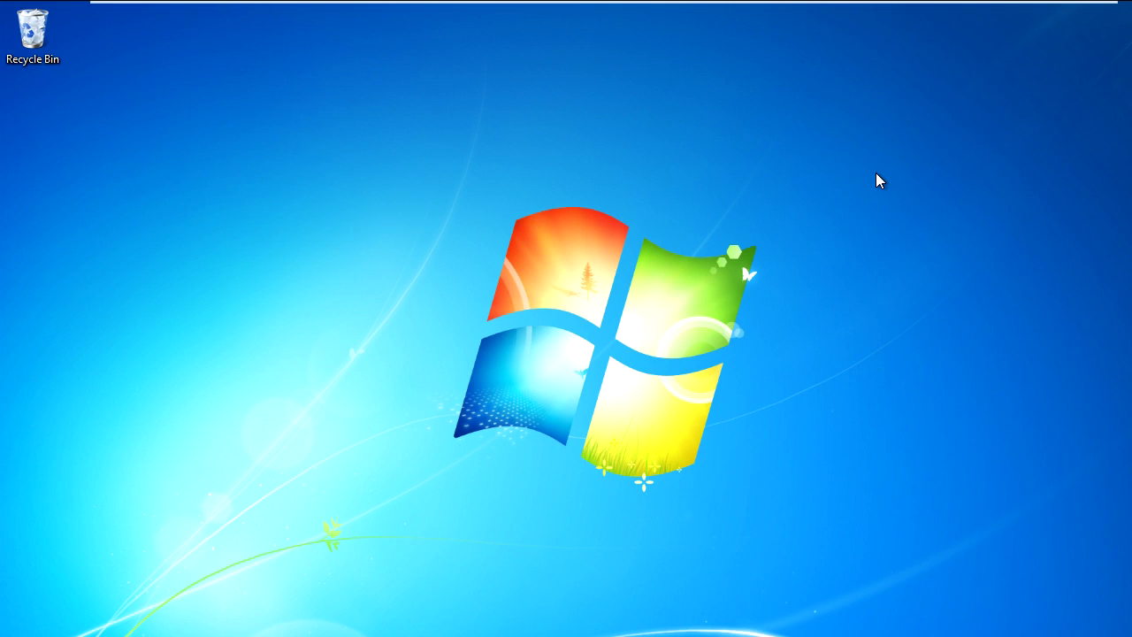